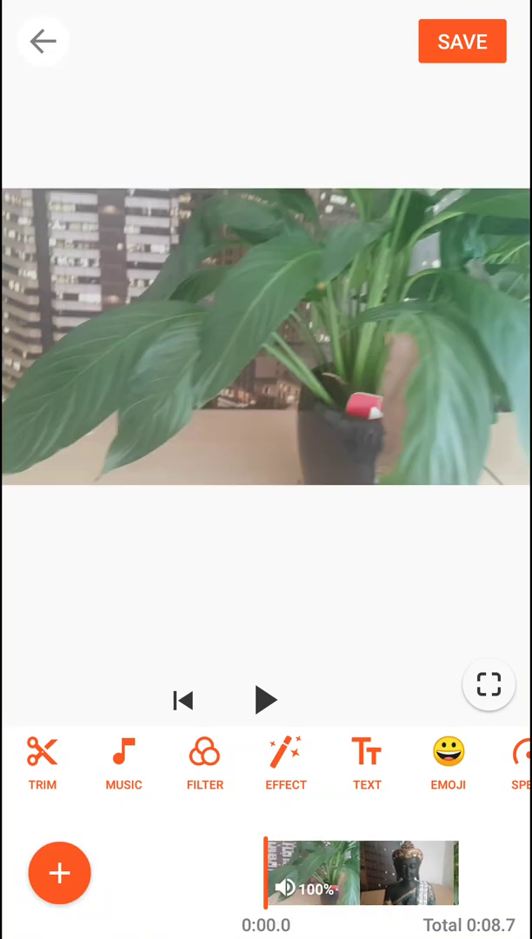
Scrub toward the Buddha statue clip and look through the Q&A help topics.
drag(348, 872, 270, 872)
mouse_move(434, 765)
mouse_down()
mouse_move(131, 765)
mouse_move(434, 765)
mouse_up()
drag(174, 765, 391, 765)
drag(434, 765, 130, 765)
drag(391, 765, 174, 765)
drag(130, 765, 435, 765)
mouse_move(261, 872)
mouse_down()
mouse_move(331, 872)
mouse_move(187, 871)
mouse_up()
mouse_move(434, 765)
mouse_down()
mouse_move(130, 765)
mouse_move(174, 765)
mouse_up()
drag(261, 872, 391, 872)
click(490, 760)
scroll(266, 521, down, 3)
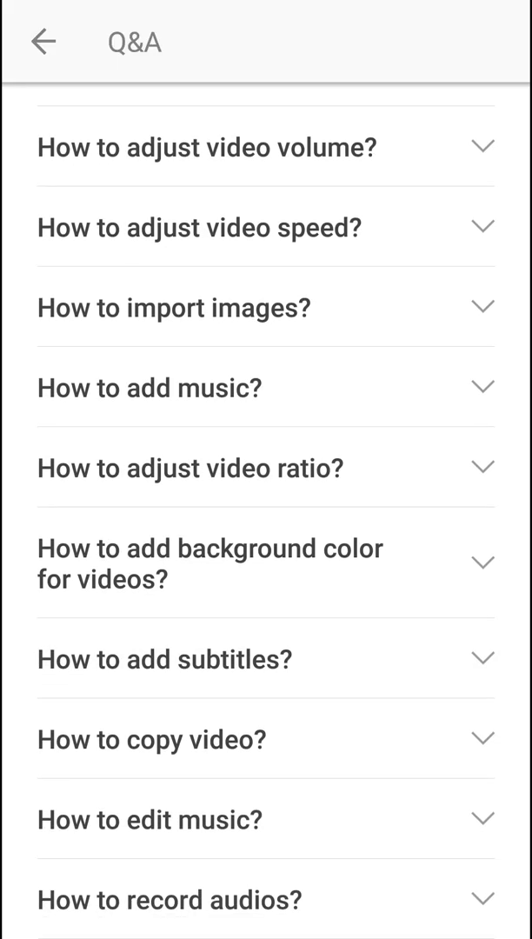
scroll(266, 522, up, 3)
click(43, 40)
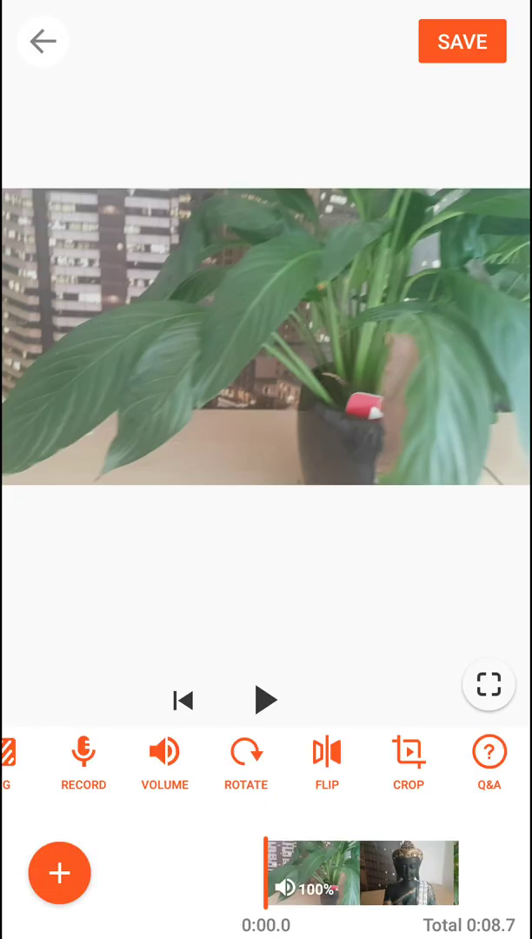
Scrub between the Buddha and plant clips to about 0:02.6, then bring up the Draft/Discard prompt.
drag(365, 872, 284, 872)
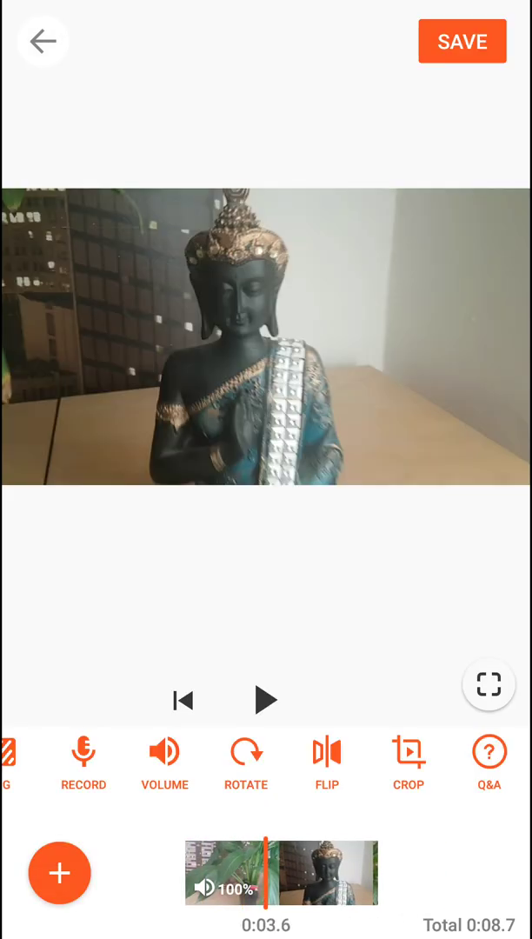
mouse_move(322, 872)
mouse_down()
mouse_move(369, 871)
mouse_move(218, 872)
mouse_move(278, 872)
mouse_move(266, 872)
mouse_up()
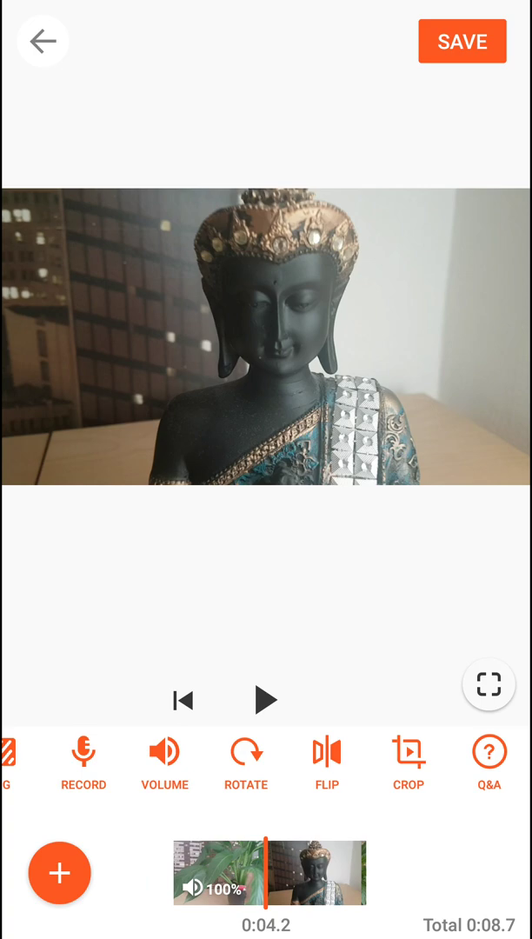
drag(266, 872, 301, 872)
click(43, 40)
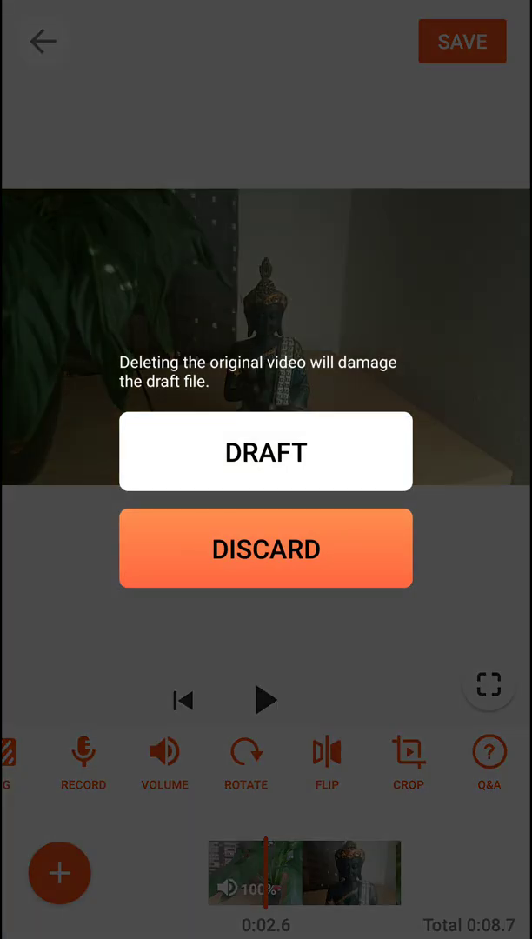
Dismiss the Draft/Discard prompt, bring it up again, and dismiss it once more.
key(Escape)
click(44, 40)
key(Escape)
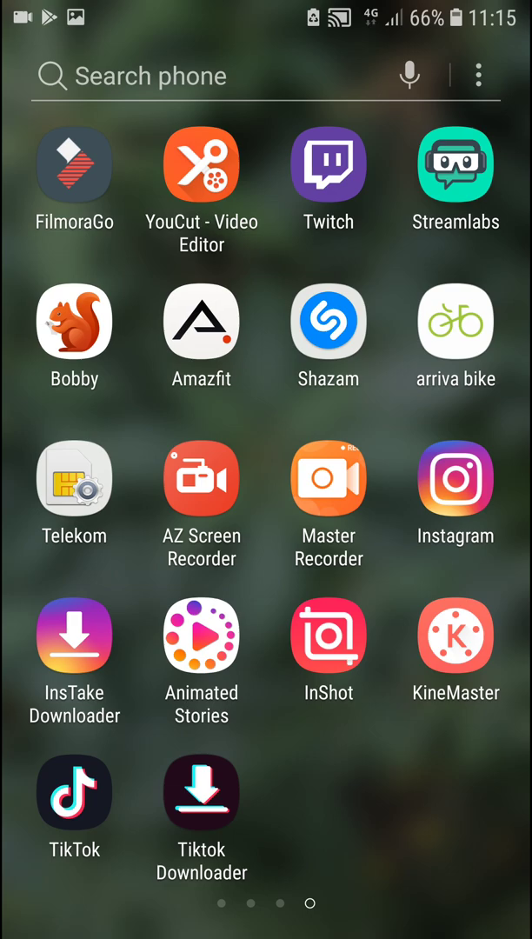
Reopen the plant and Buddha project, scrub ahead to 0:06.2, and pull down the notification shade.
click(187, 155)
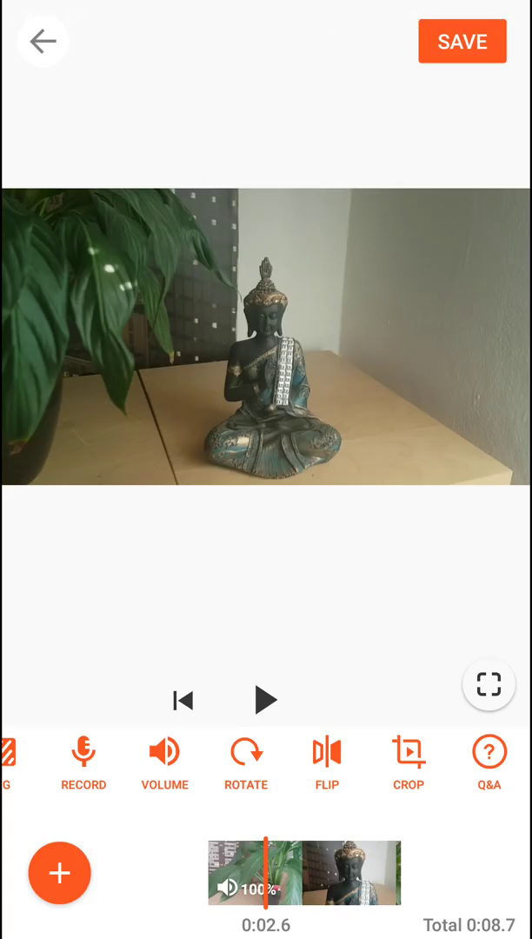
drag(348, 872, 217, 872)
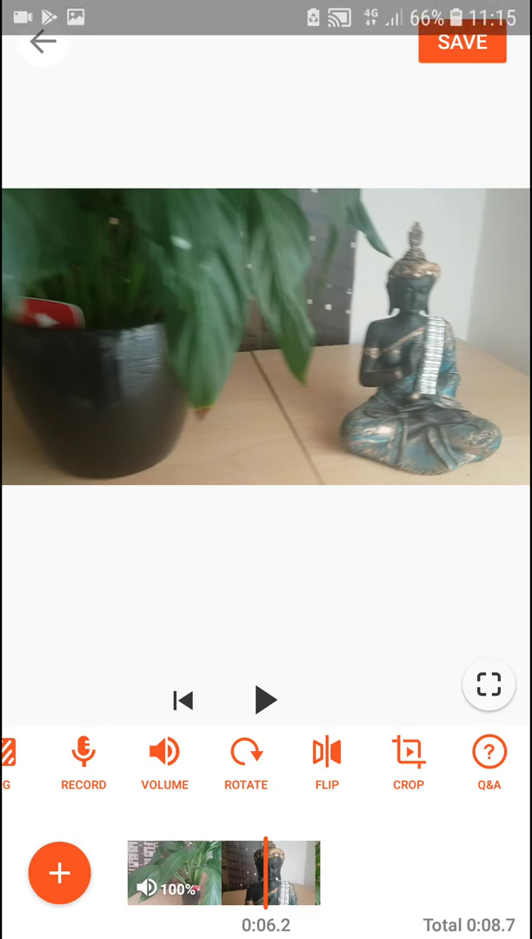
drag(266, 9, 266, 435)
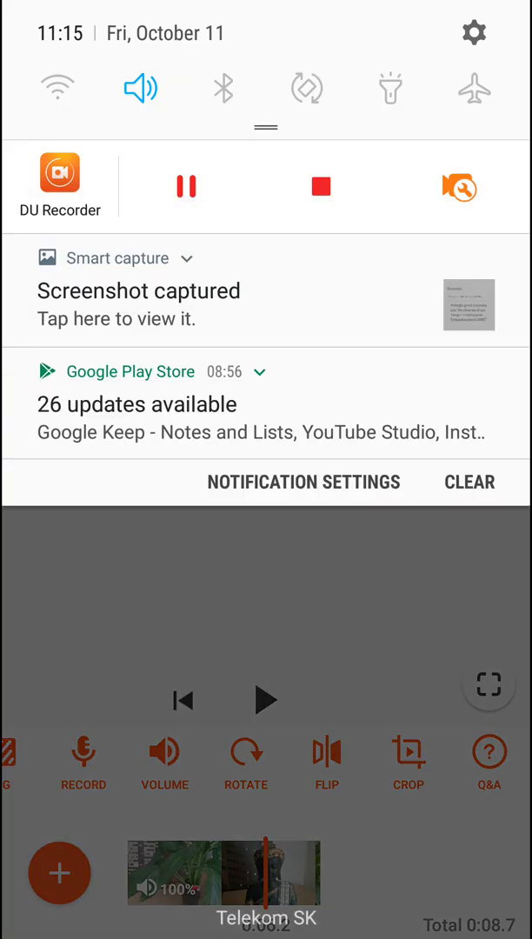